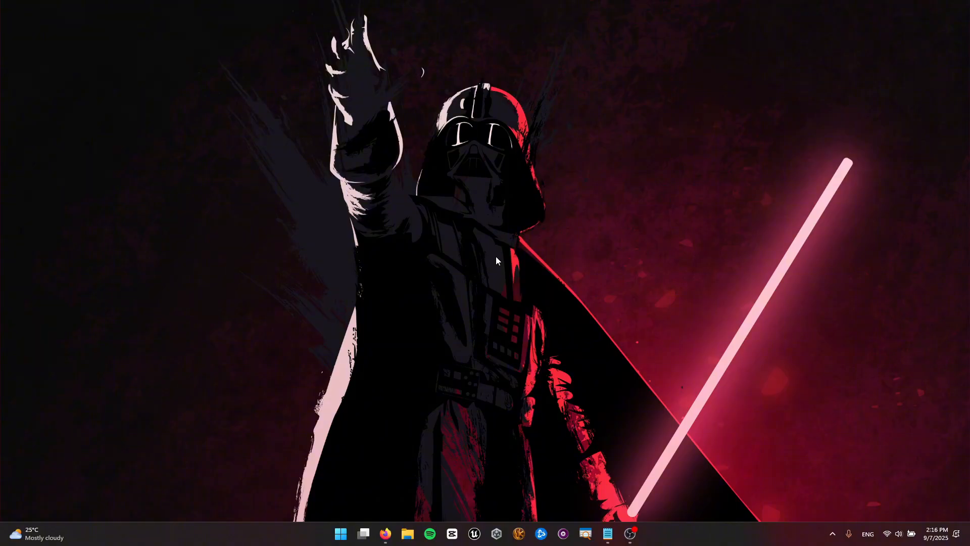
Launch the Firefox browser.
key(super)
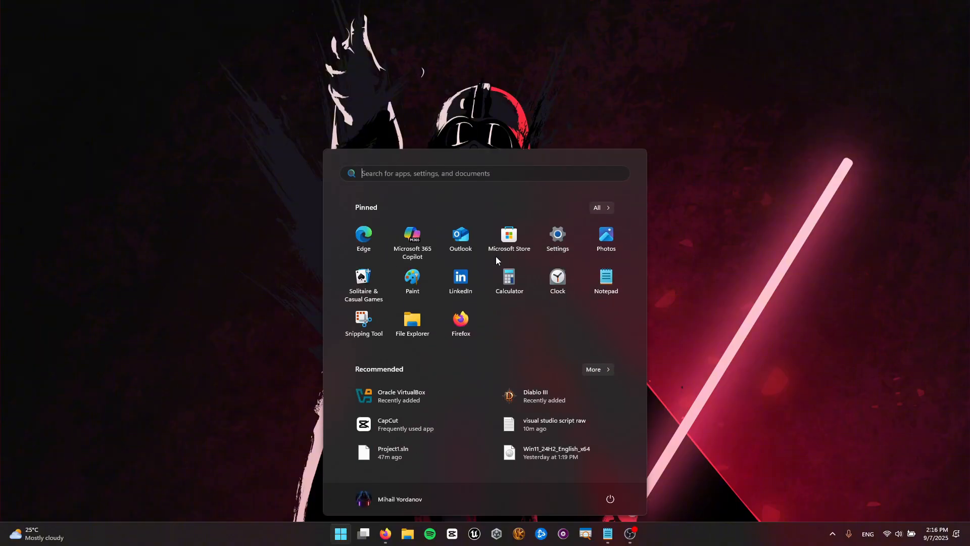
text(firefox)
key(Return)
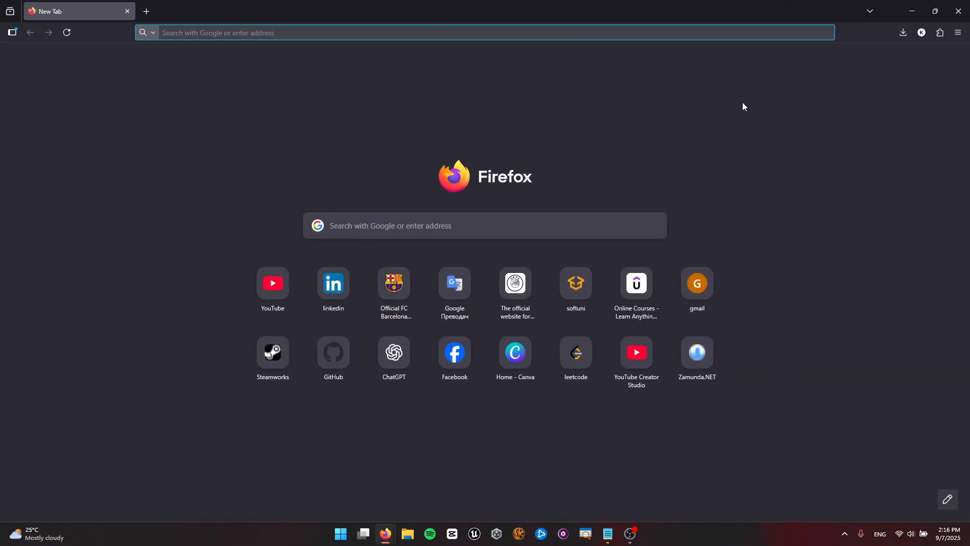
Search the web for "visual studio 2022" and open the official Visual Studio 2022 IDE page.
text(visu)
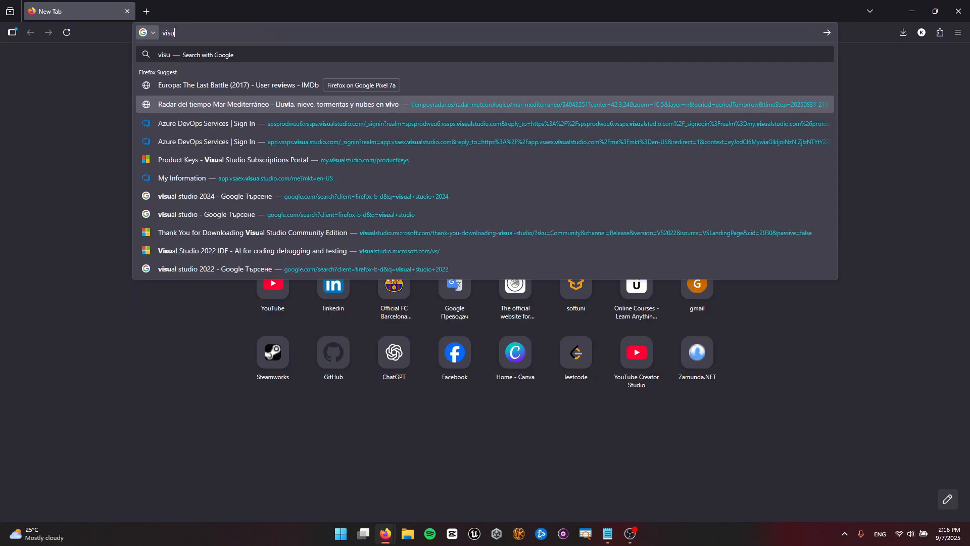
text(al studio 2022)
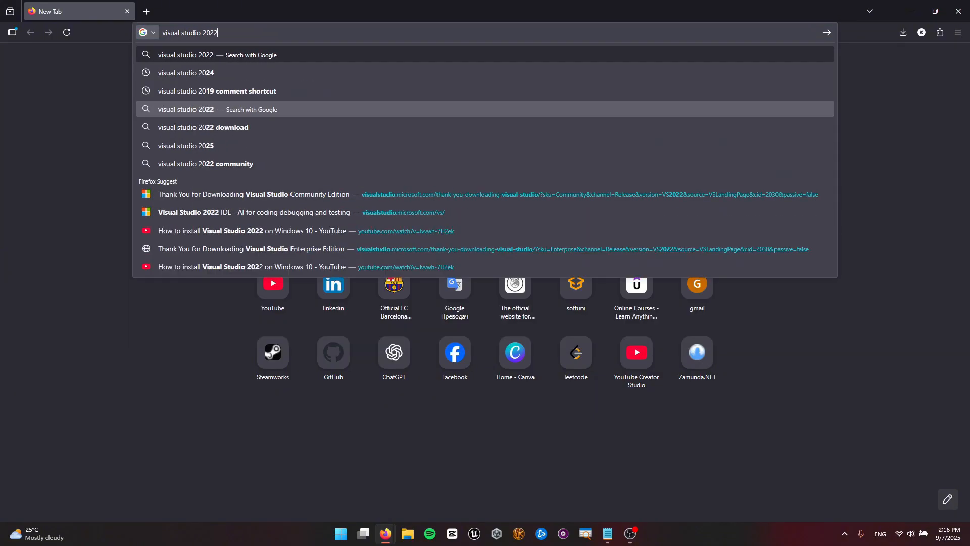
key(Return)
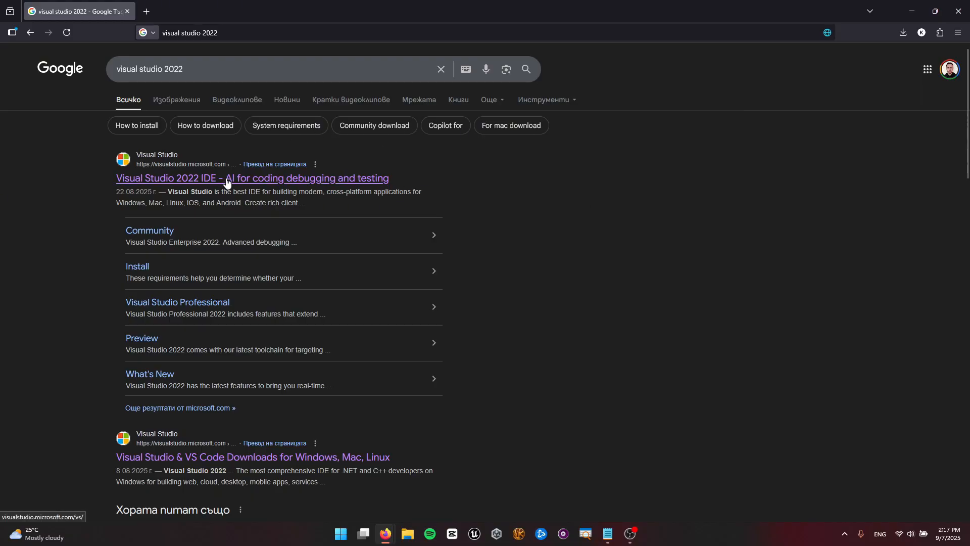
click(188, 181)
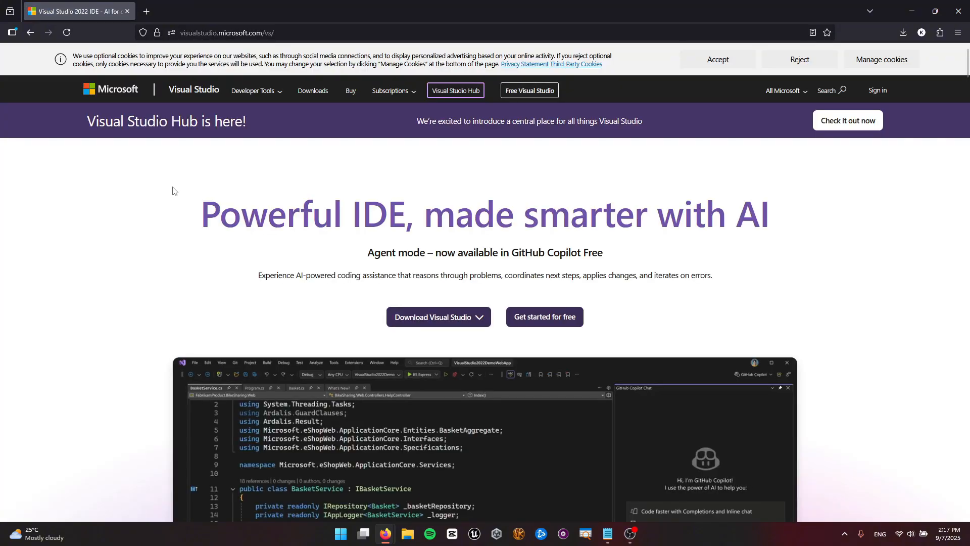
Download the Community 2022 edition and save the installer as VisualStudioSetup in the Downloads folder.
scroll(123, 227, down, 1)
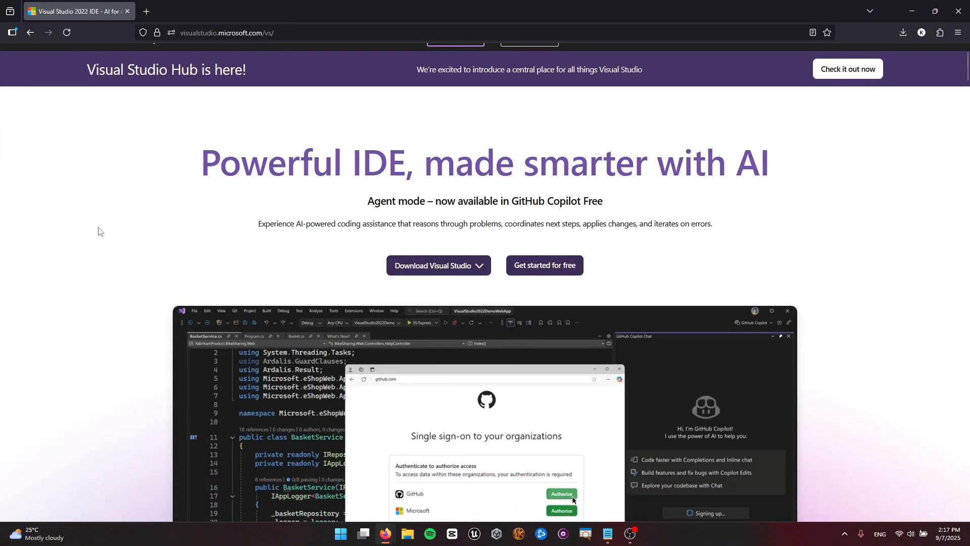
click(432, 271)
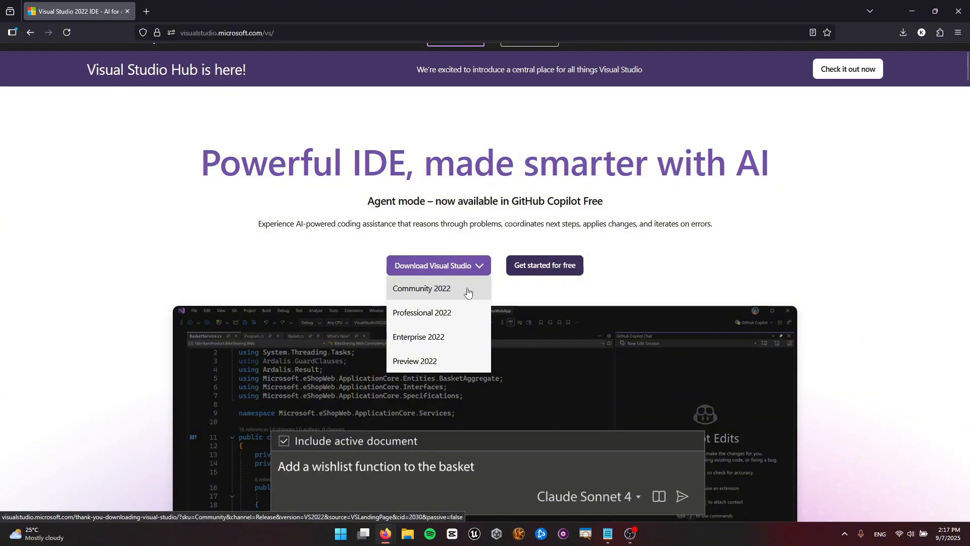
click(467, 292)
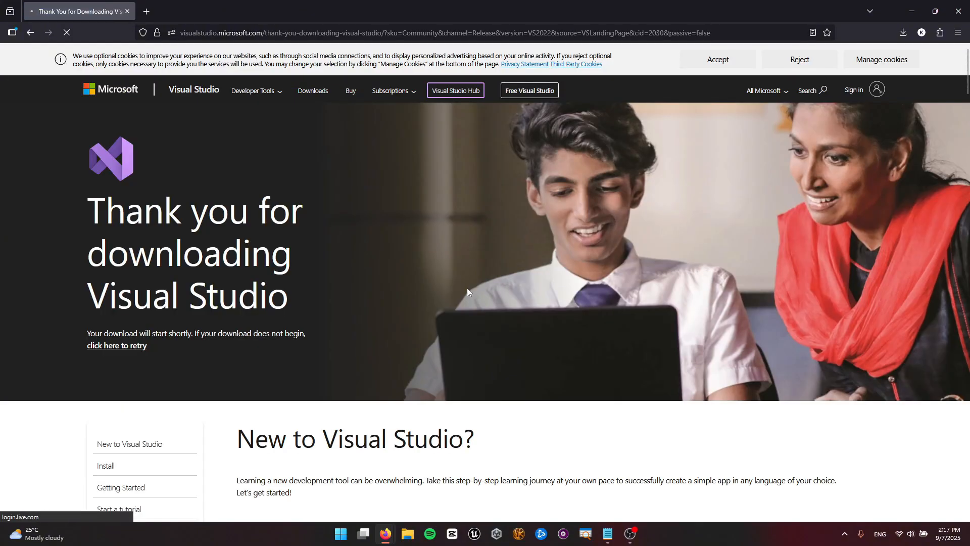
scroll(467, 287, down, 1)
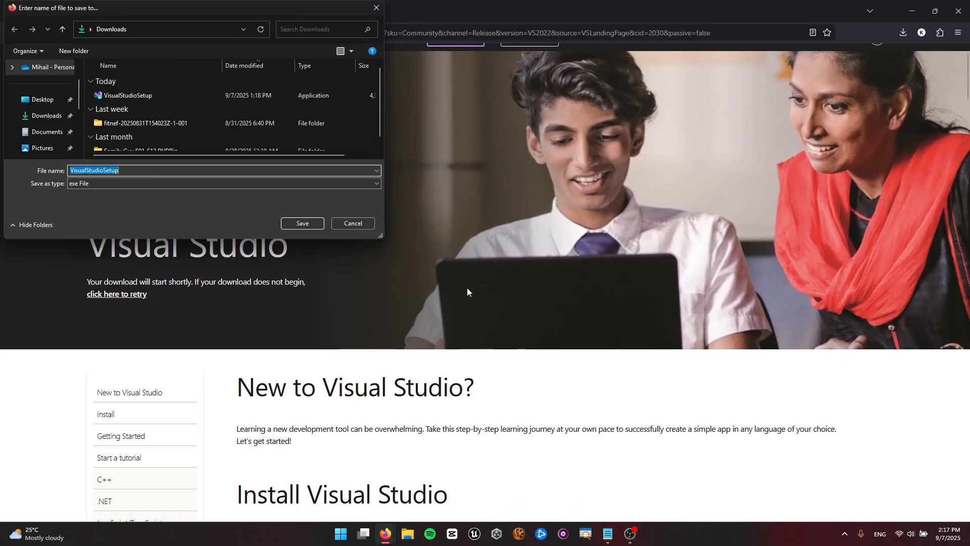
click(309, 224)
click(504, 263)
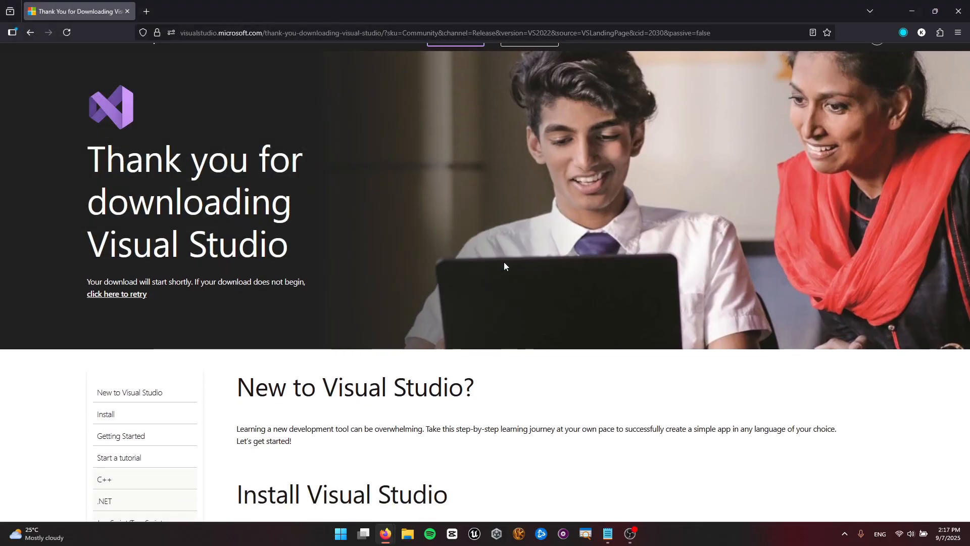
Run the newly downloaded VisualStudioSetup.exe, minimize the browser, and accept the terms to continue to the Visual Studio Installer.
click(903, 33)
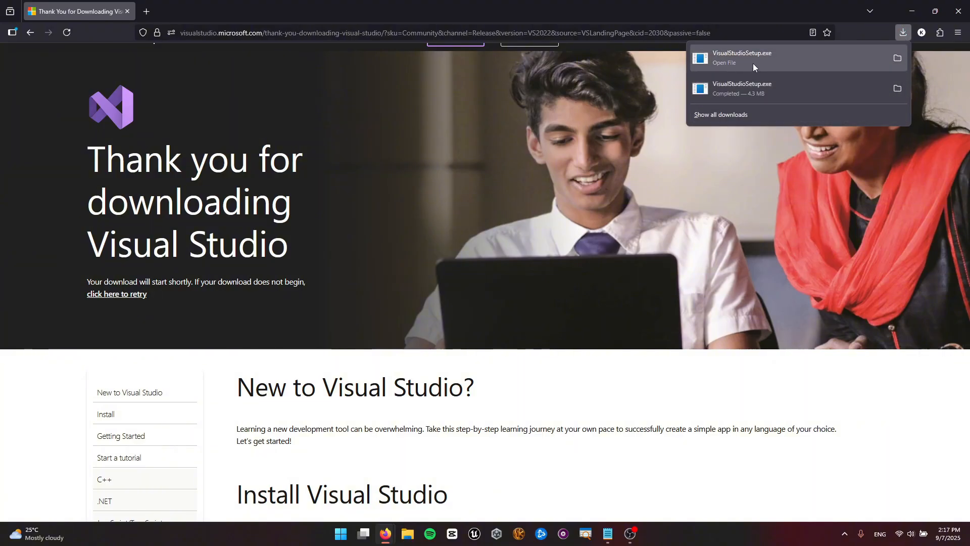
click(752, 63)
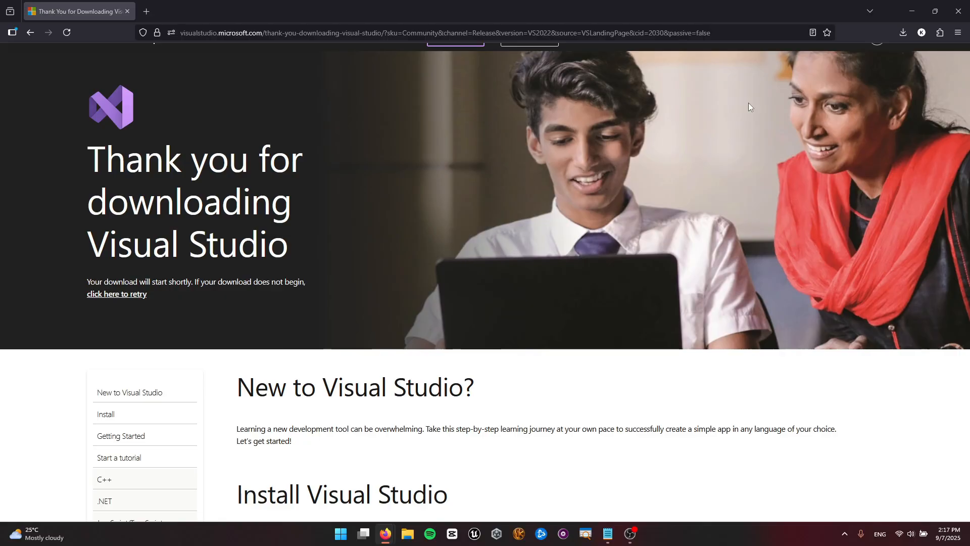
click(911, 11)
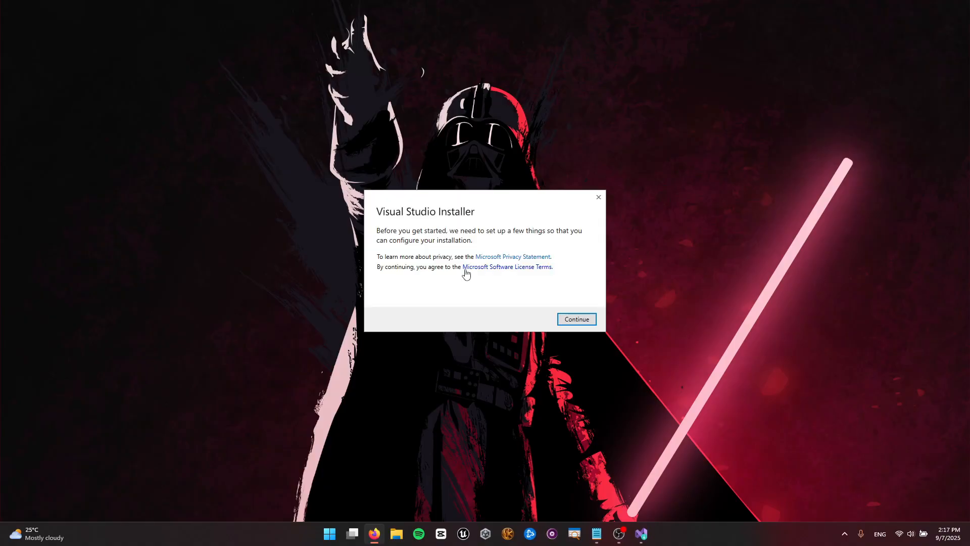
click(591, 323)
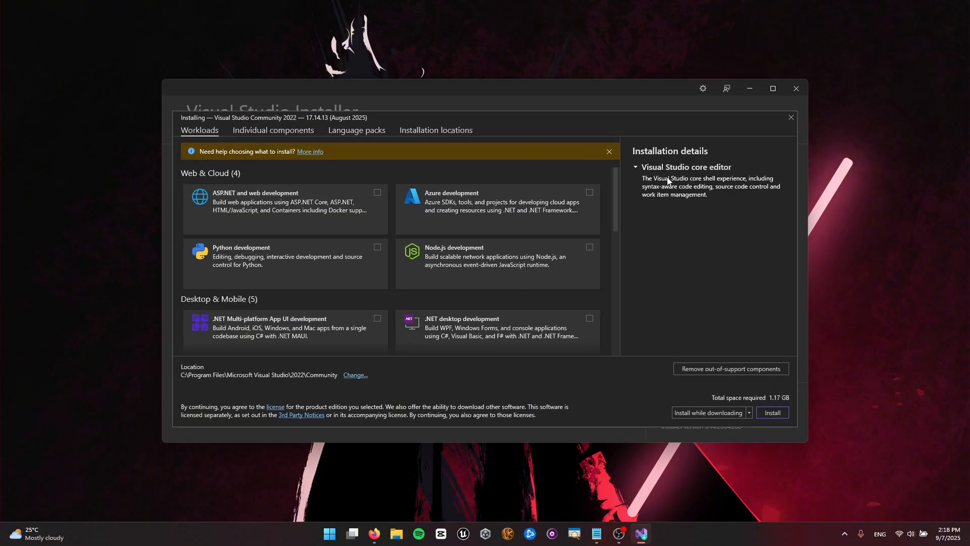
Install Visual Studio Community 2022 with the Desktop development with C++ workload, and close the installer once it finishes.
click(773, 89)
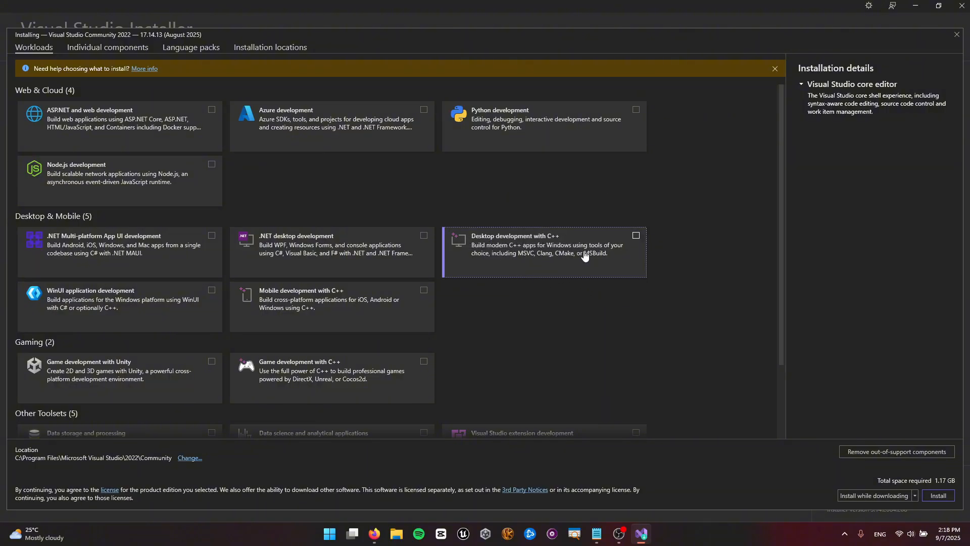
click(618, 245)
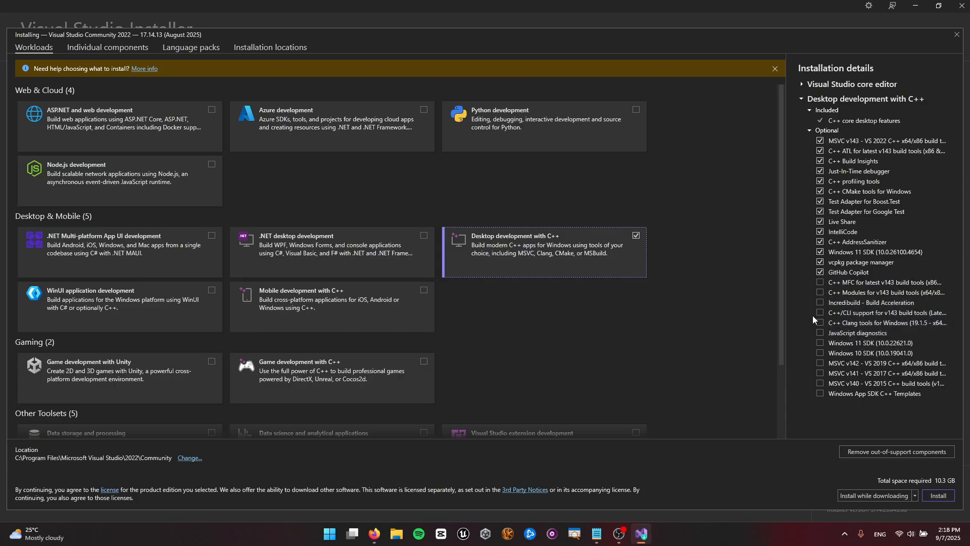
click(938, 495)
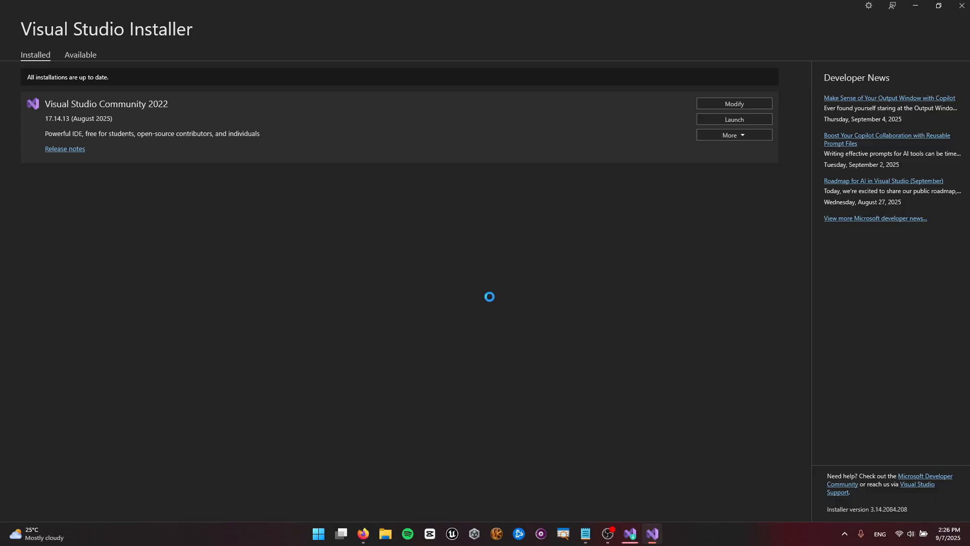
click(962, 6)
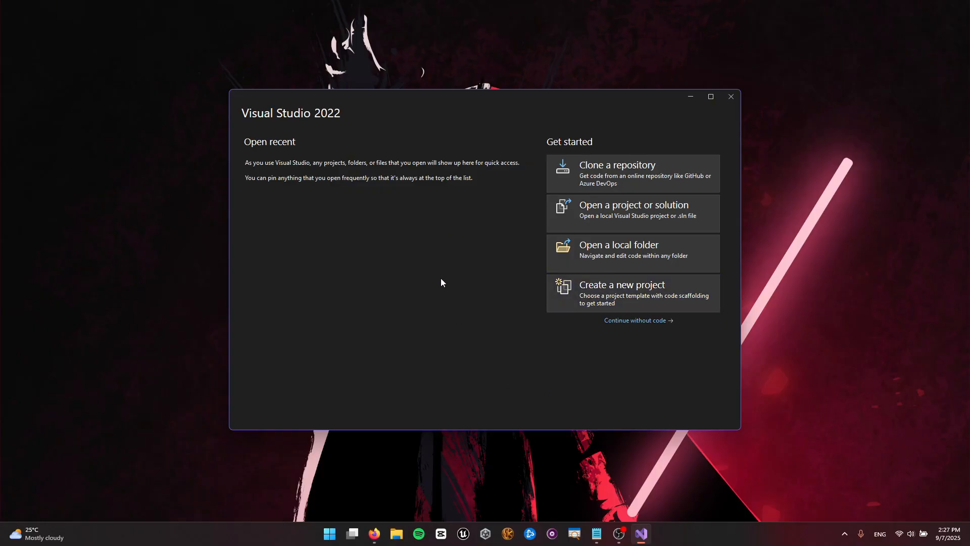
Create a new C++ project from the Empty Project template, keeping the default name Project2 and the default location.
click(623, 300)
click(488, 168)
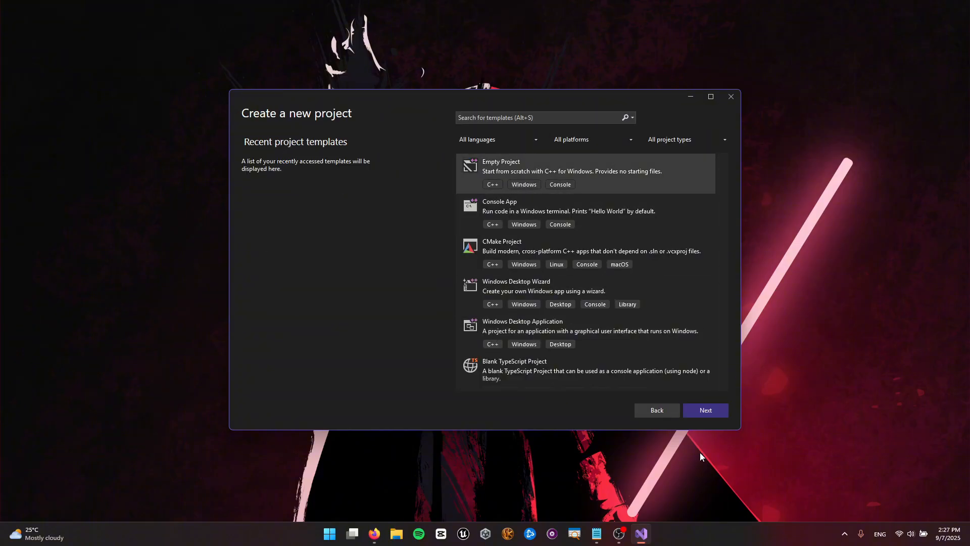
click(716, 410)
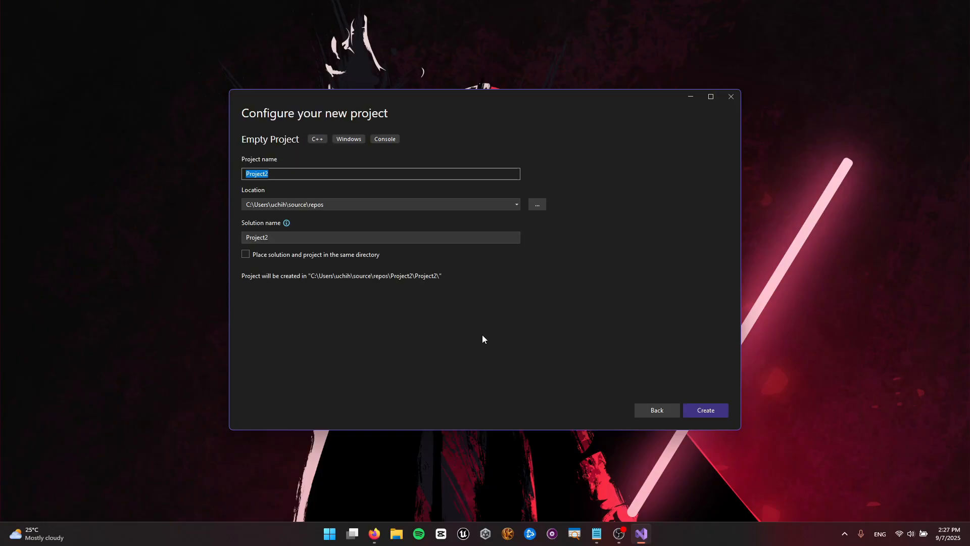
click(702, 413)
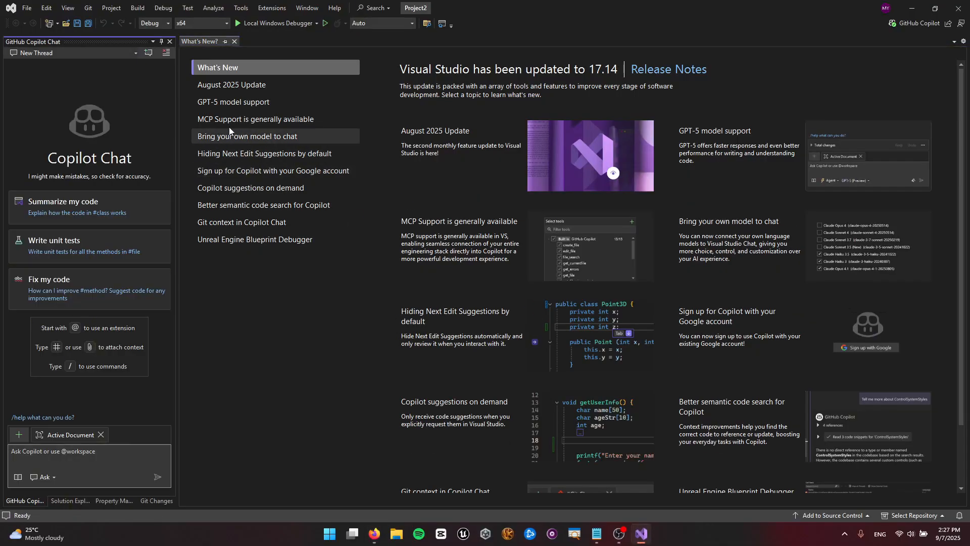
Close the What's New page and Copilot Chat, and add a new file named main.cpp to Source Files.
click(235, 45)
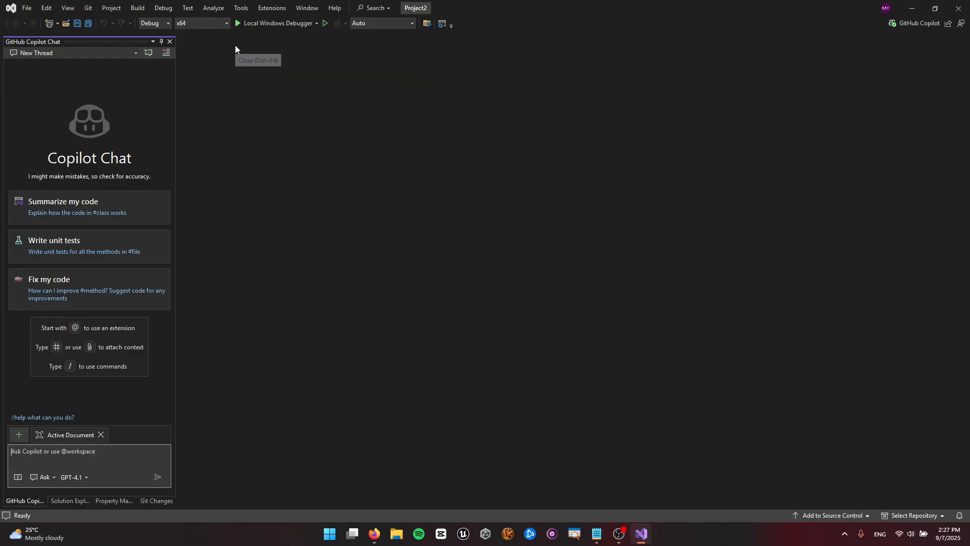
click(170, 42)
right_click(56, 136)
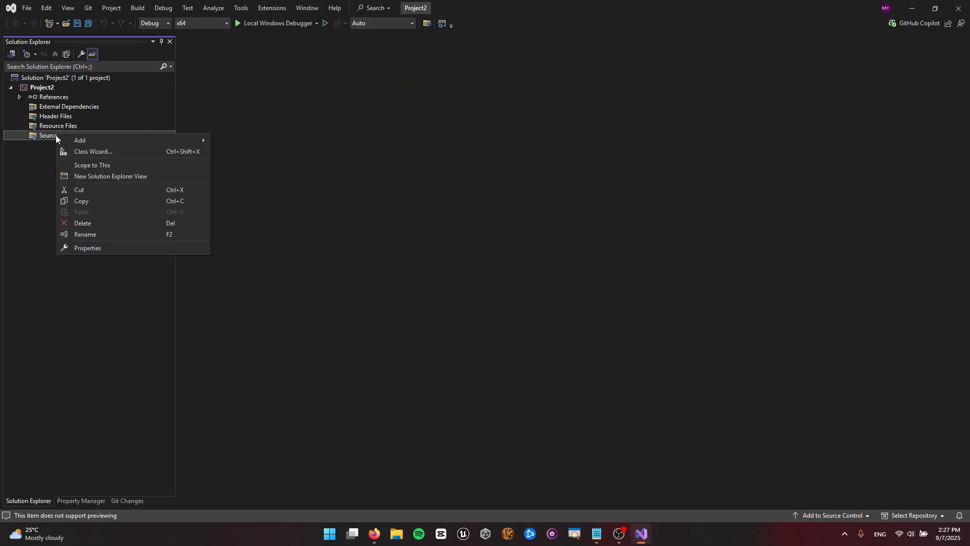
mouse_move(96, 138)
click(262, 142)
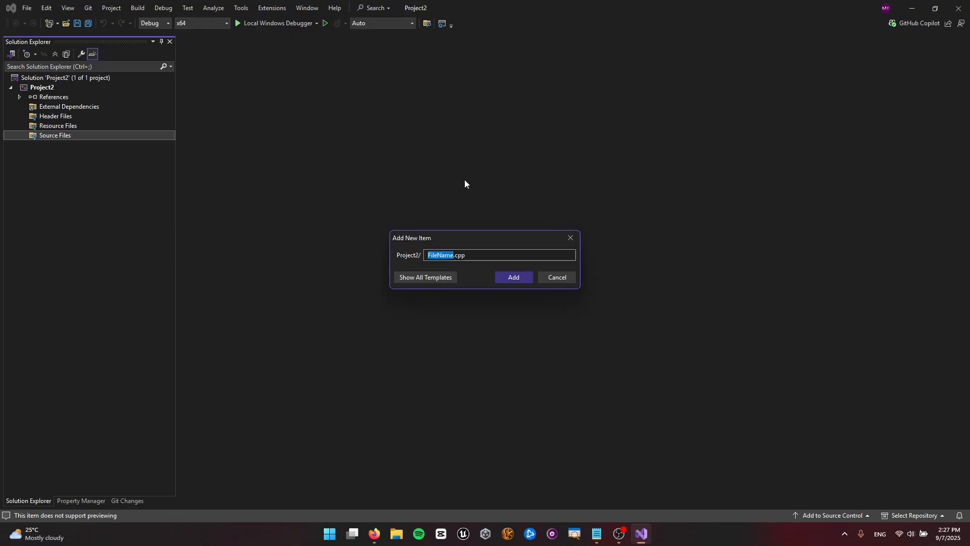
text(main)
key(Return)
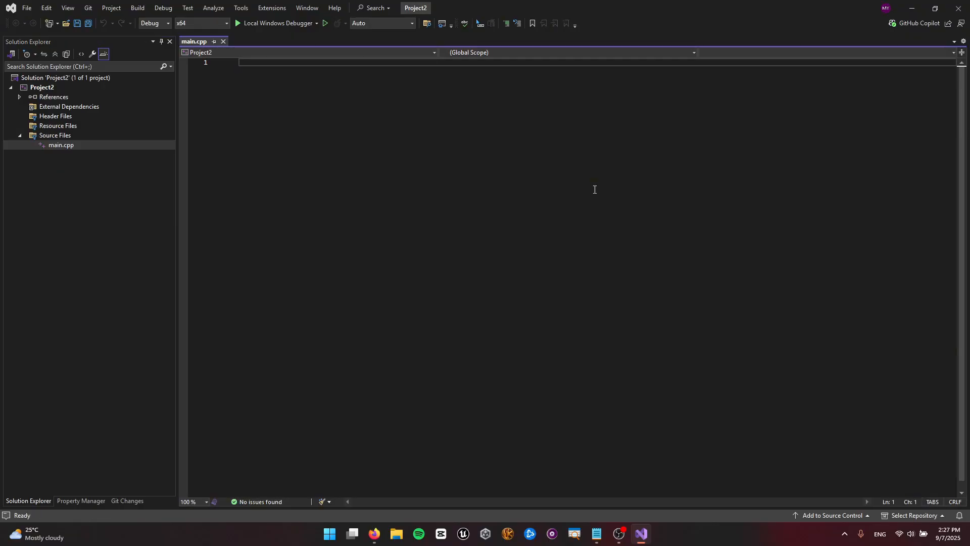
Include the iostream header at the start of main.cpp, followed by a blank line.
text(#include <iost)
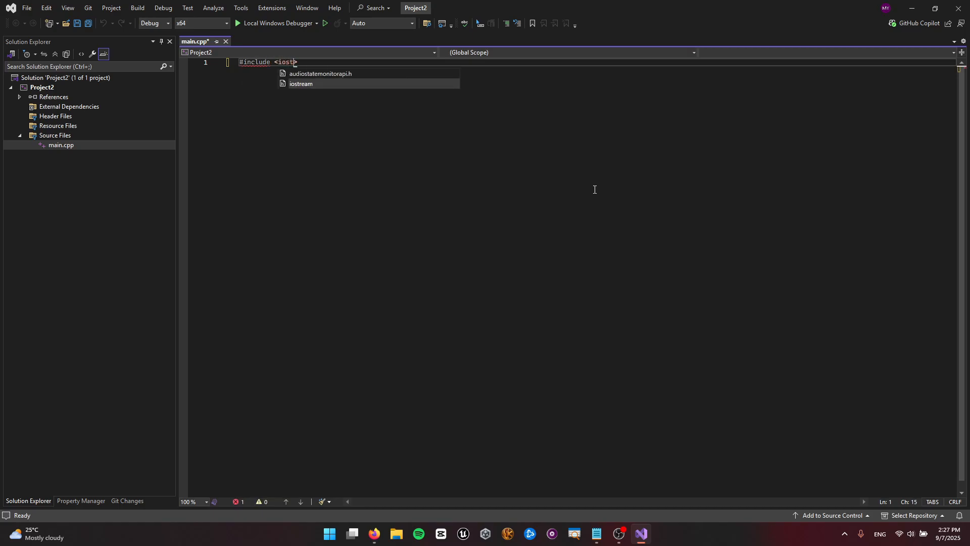
text(ream)
key(Return)
key(Return)
key(Return)
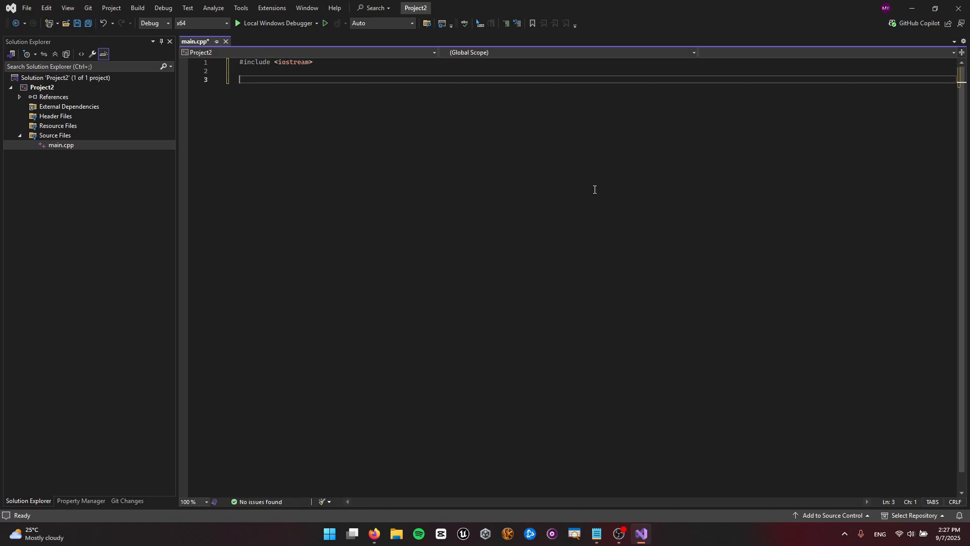
Add an int main() function with an opened body below the include.
text(int main()
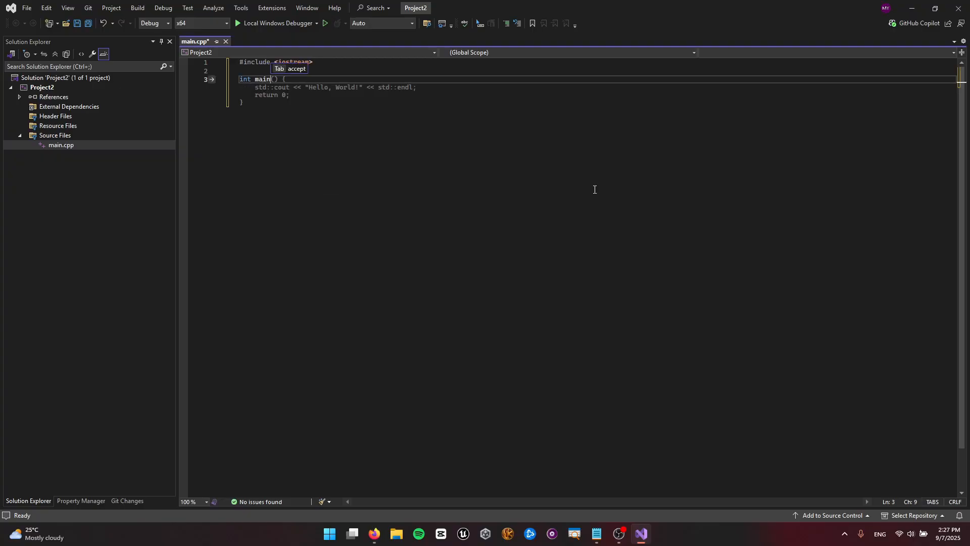
text() )
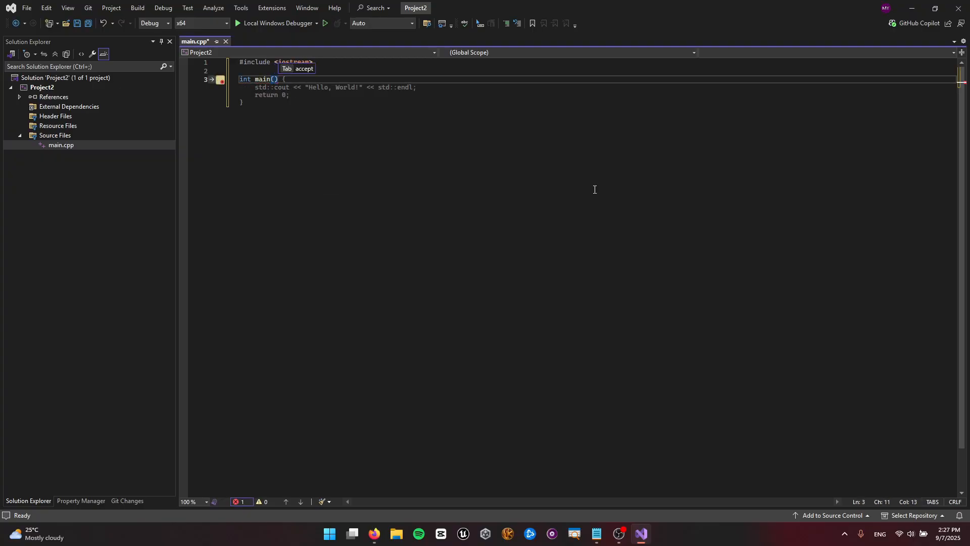
text({)
key(Return)
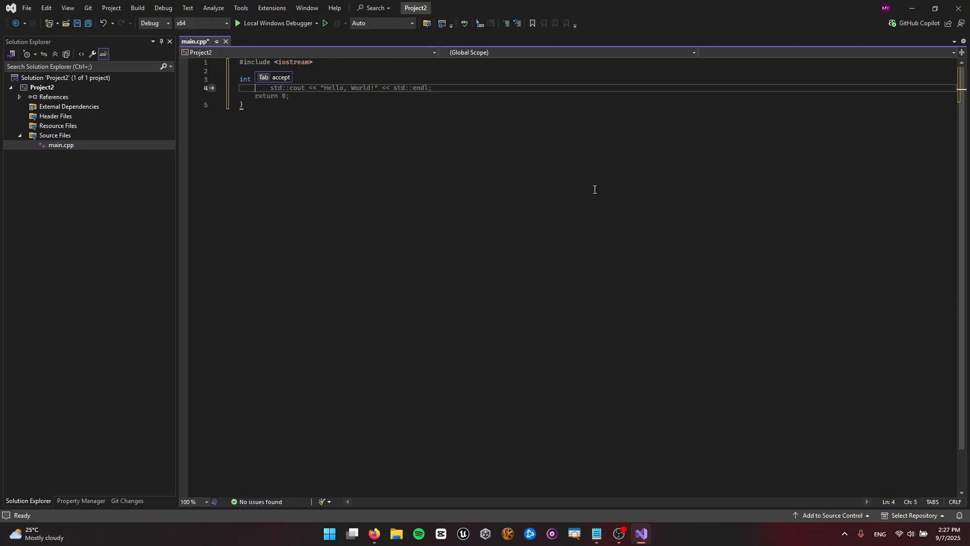
Inside main(), add the statement std::cout << "Hello World!" << std::endl;.
text(std)
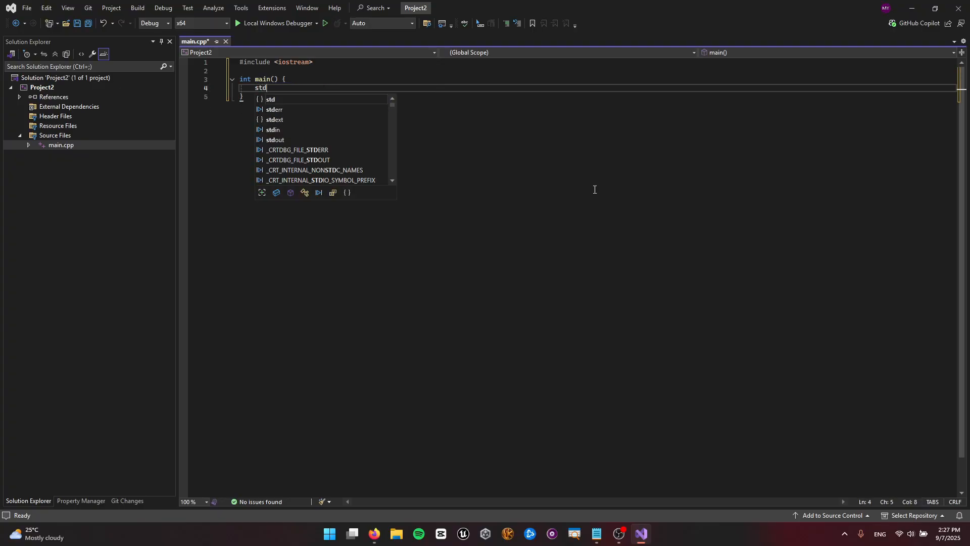
text(::cout )
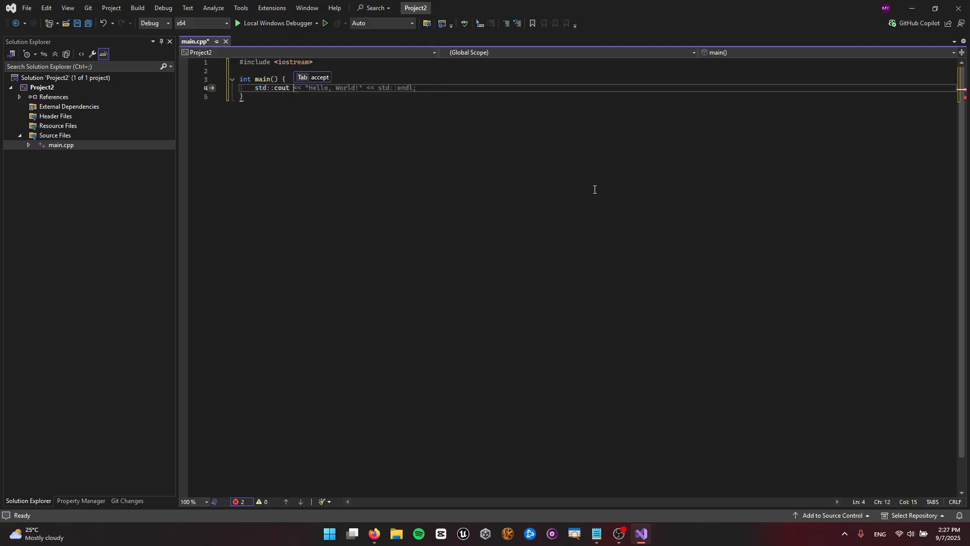
text(<< "")
text(Hello World!")
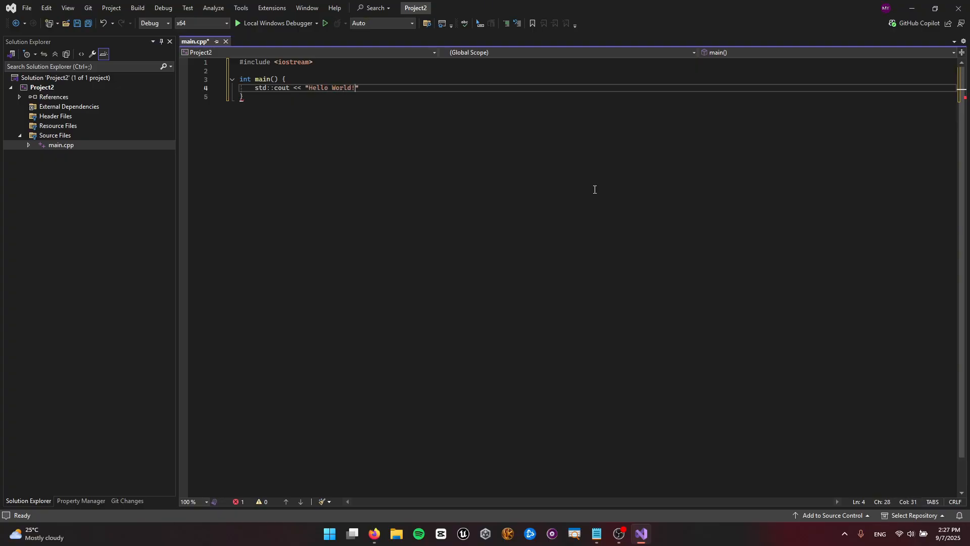
text( << std)
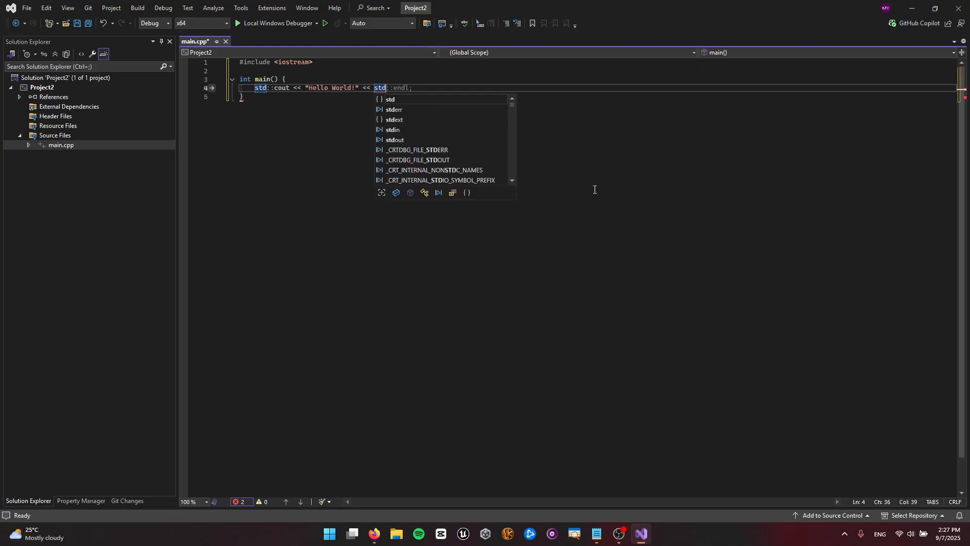
text(::endl;)
Add return 0; on a new line below the output statement and save main.cpp.
key(Return)
text(return)
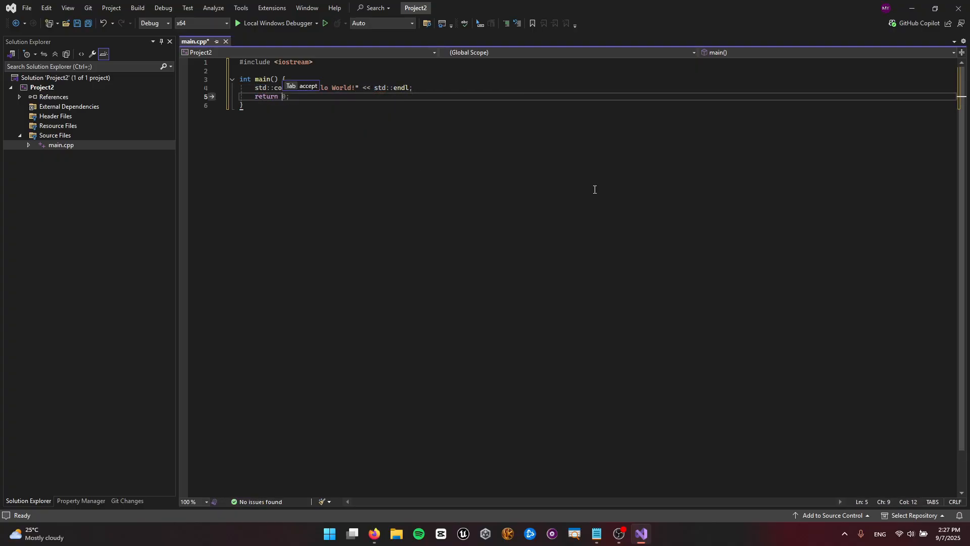
key(Tab)
key(Return)
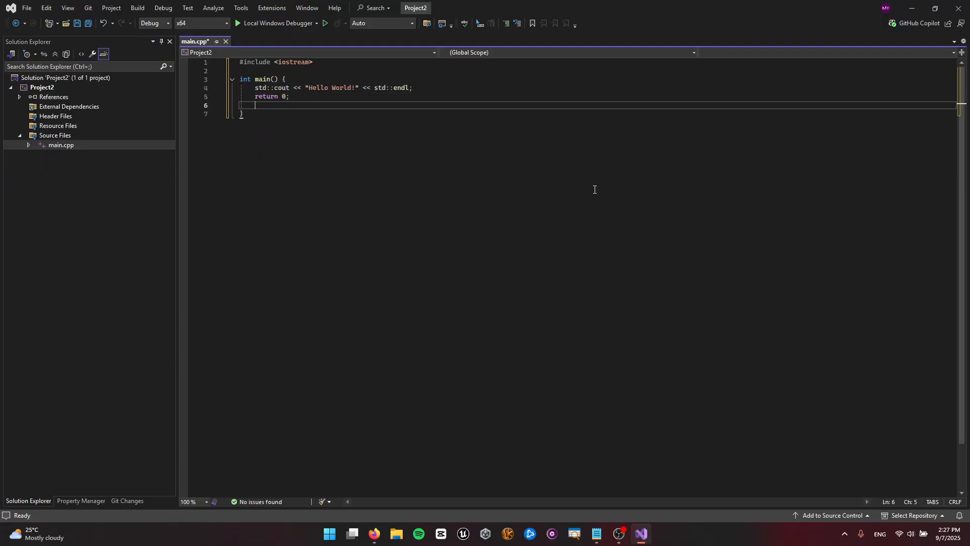
key(BackSpace)
key(ctrl+s)
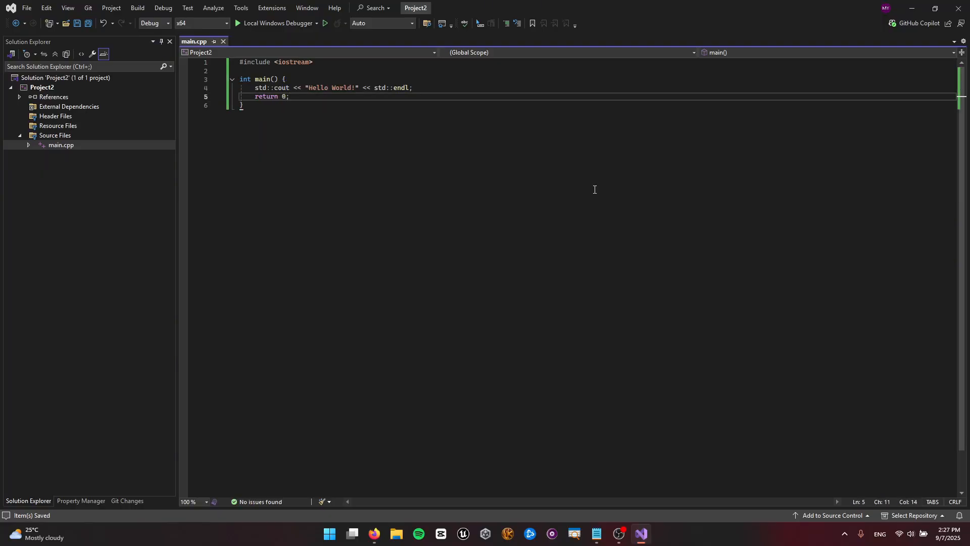
Build and run the program with the debugger, and close the console window and Visual Studio.
key(F5)
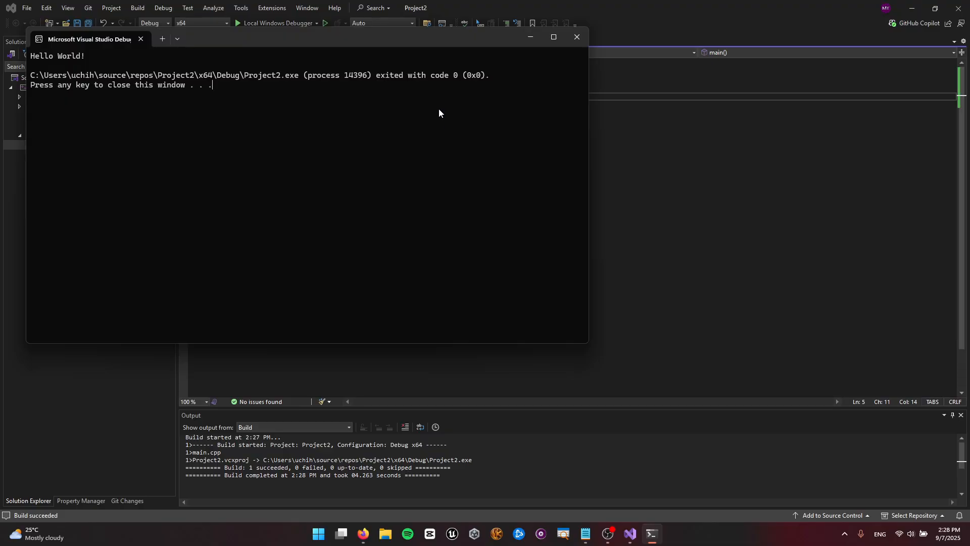
click(578, 36)
click(958, 8)
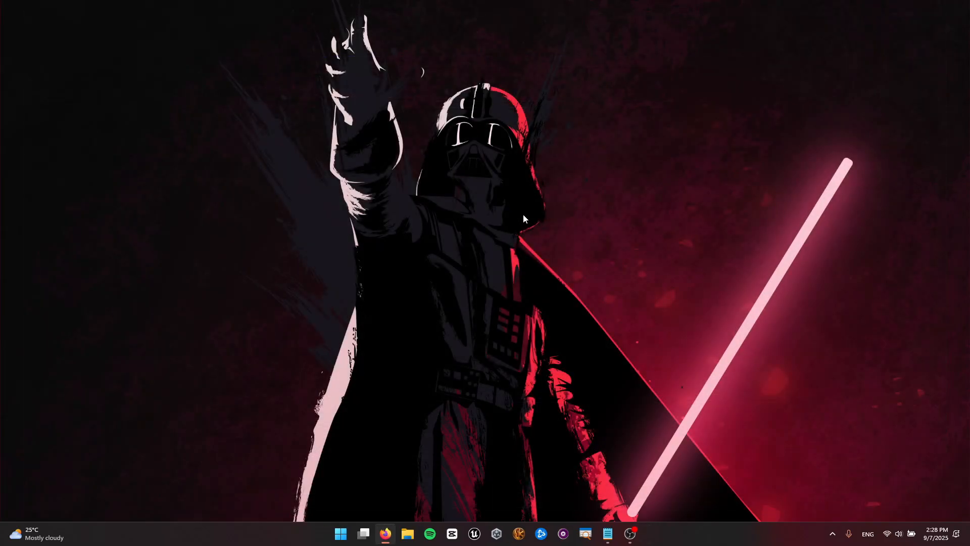
Switch to Visual Studio Installer, start modifying the Visual Studio Community 2022 installation, and maximize the window.
key(super)
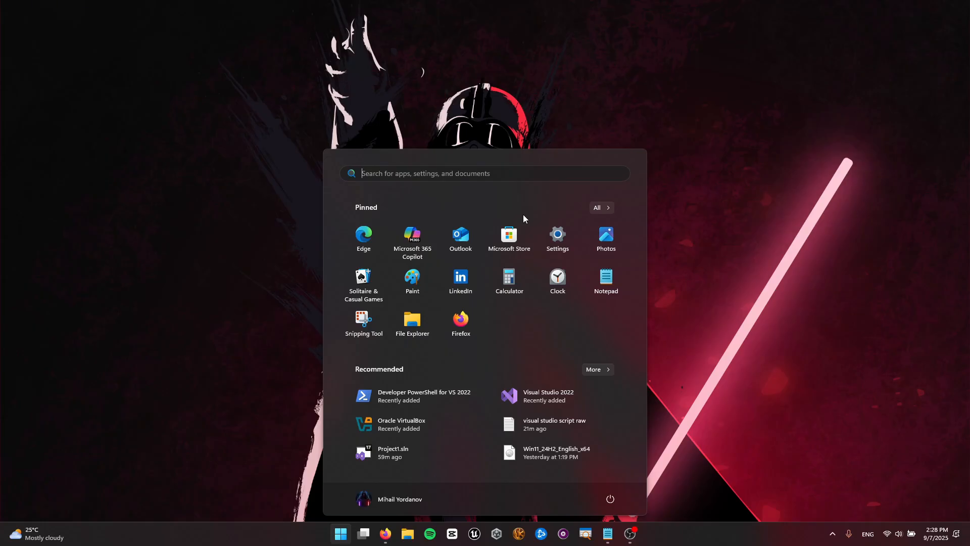
text(visual)
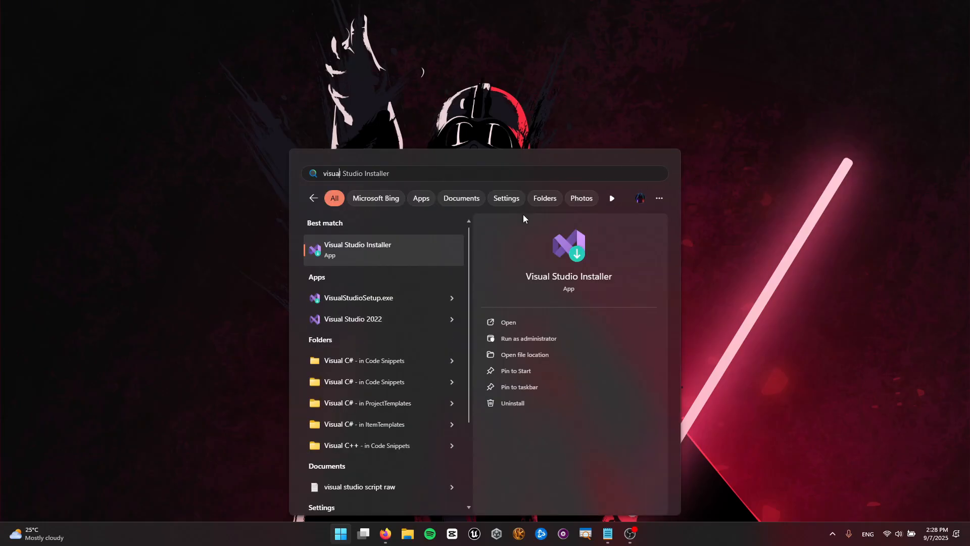
click(352, 252)
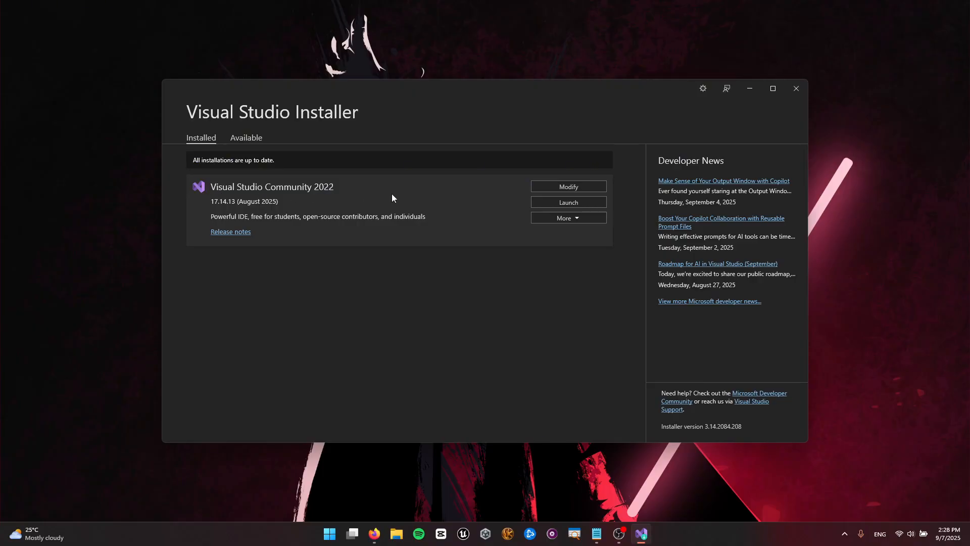
click(592, 190)
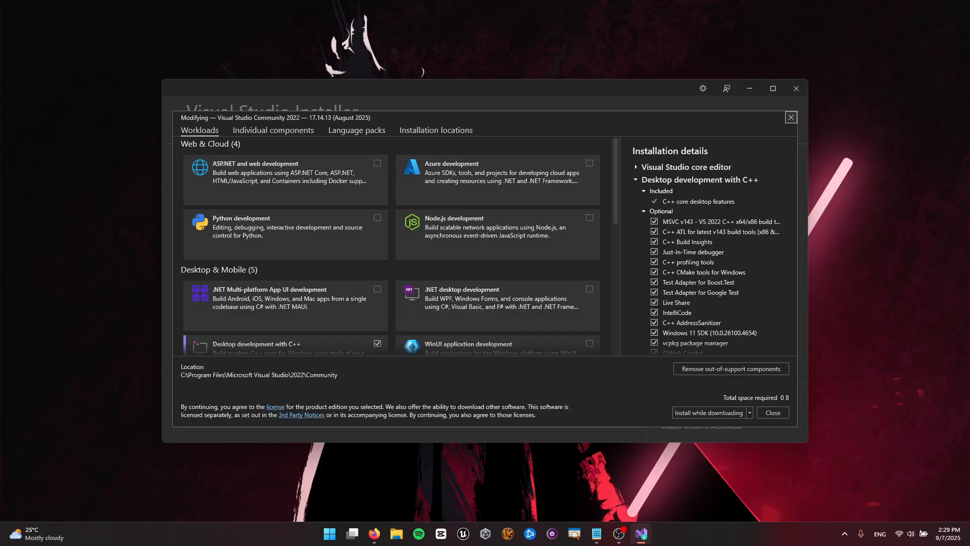
click(772, 87)
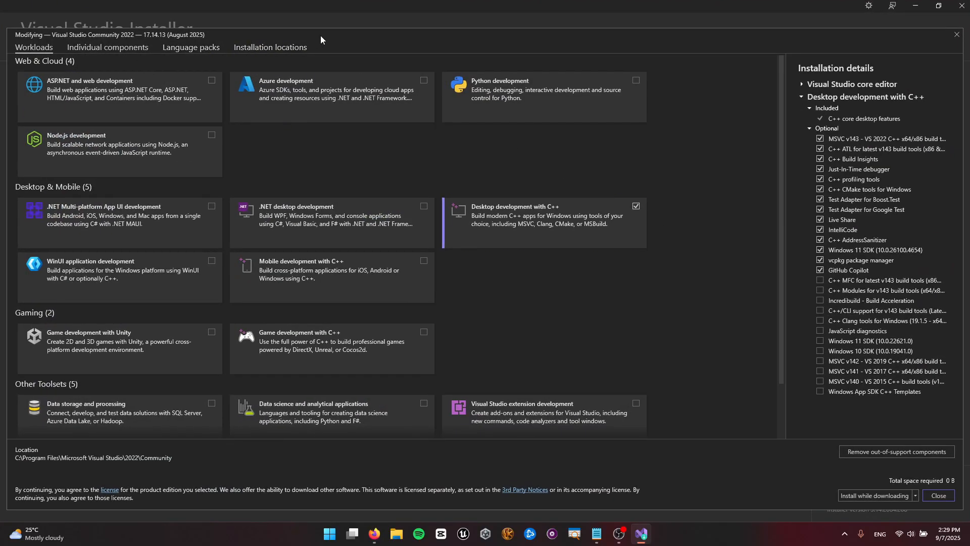
Add the Game development with Unity and Game development with C++ workloads and start the modification.
scroll(781, 204, down, 2)
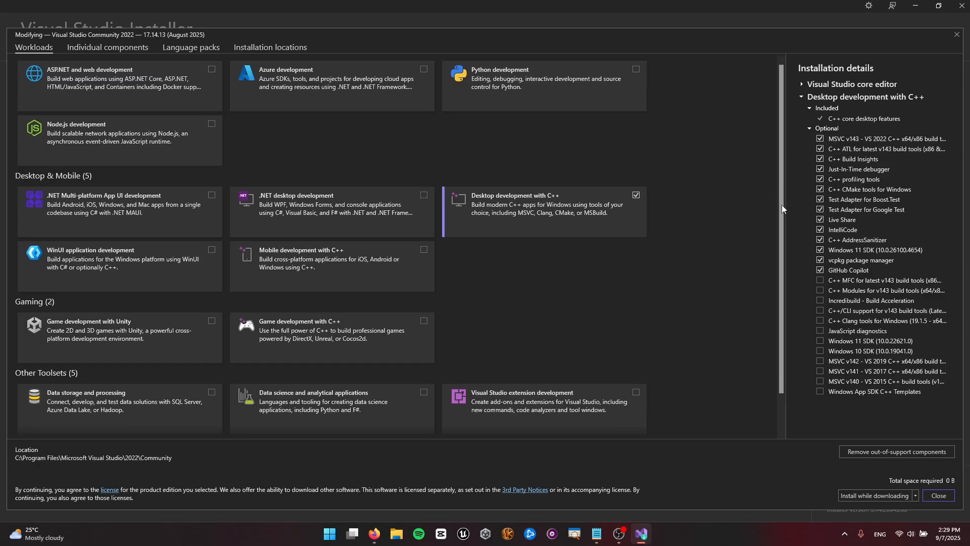
scroll(250, 235, up, 2)
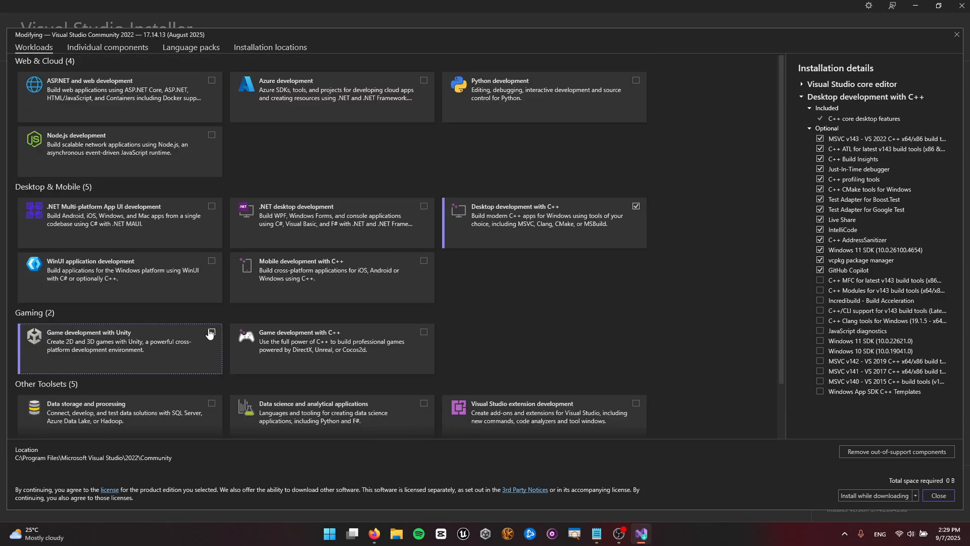
click(212, 332)
click(423, 331)
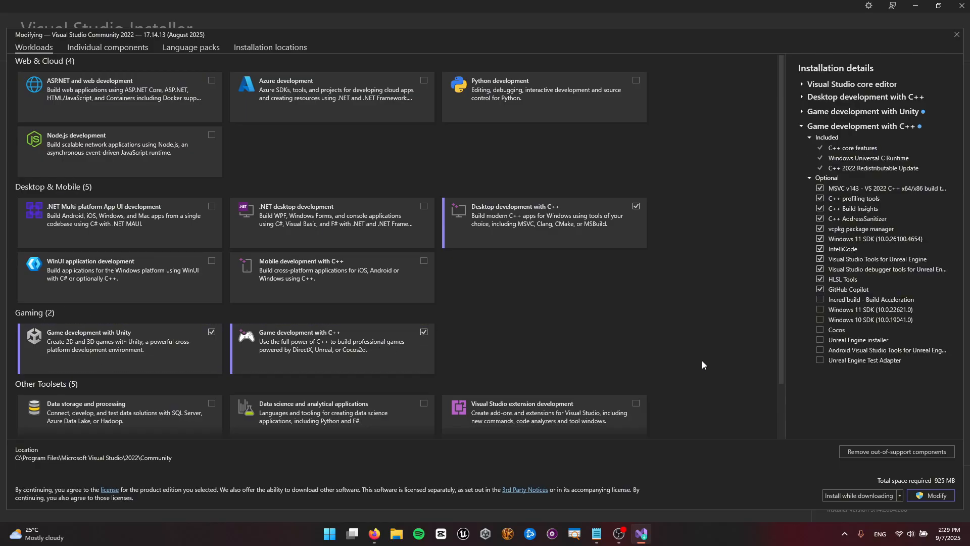
scroll(755, 407, down, 1)
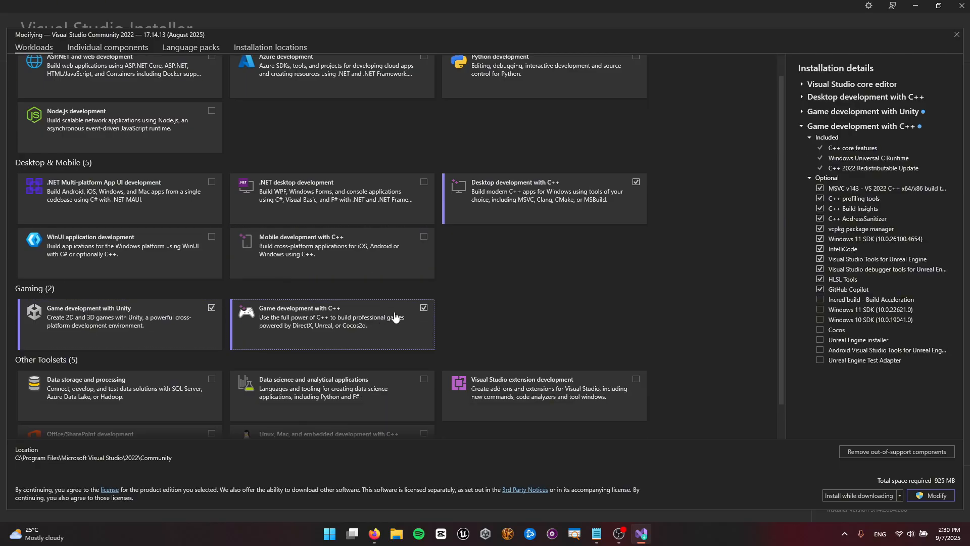
click(935, 498)
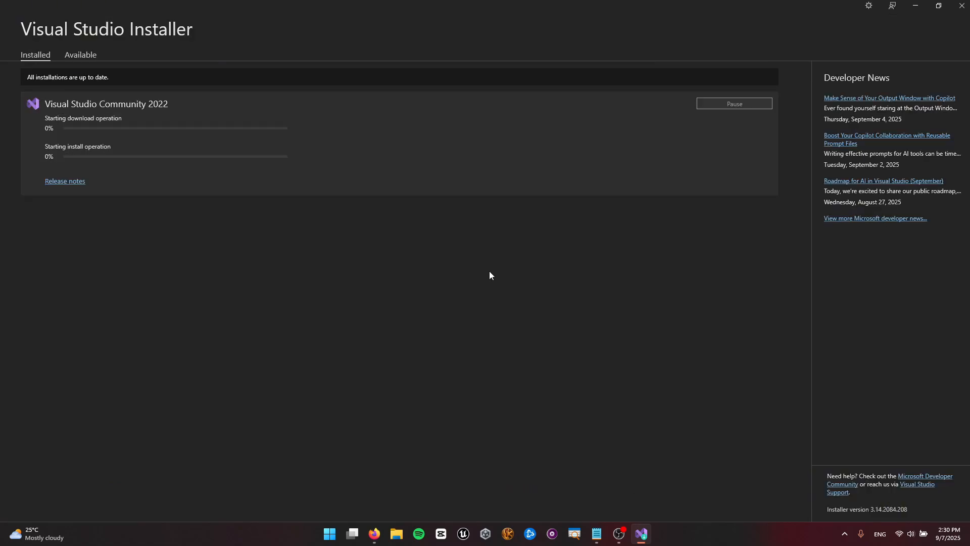